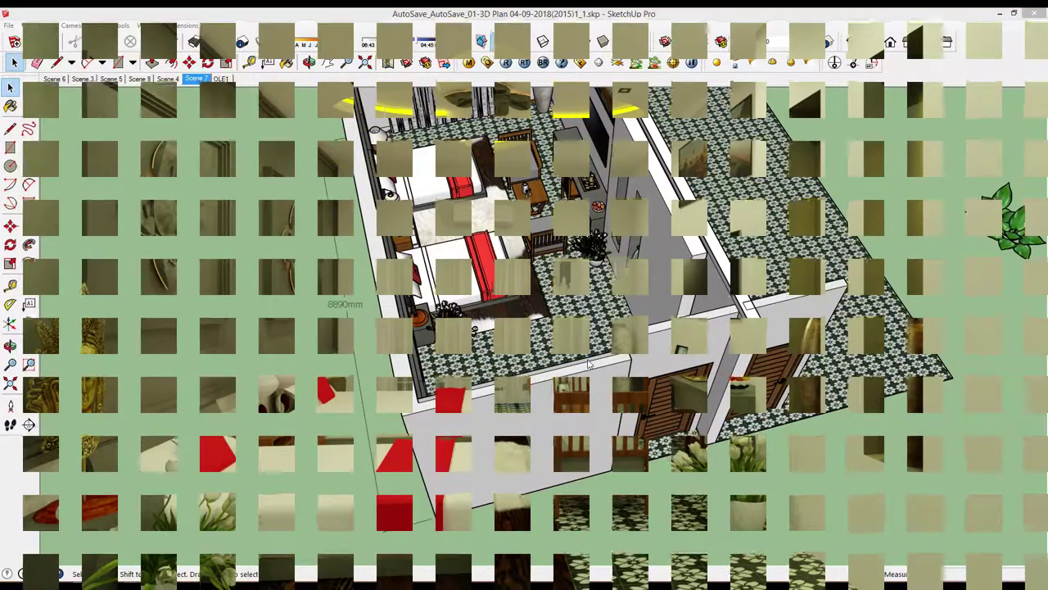
Orbit the model until the outer wall with the landscape painting and wooden door faces you
mouse_move(588, 363)
middle_down()
mouse_move(573, 361)
mouse_move(837, 352)
mouse_move(343, 288)
mouse_move(603, 259)
mouse_move(579, 318)
mouse_move(669, 204)
mouse_move(494, 297)
middle_up()
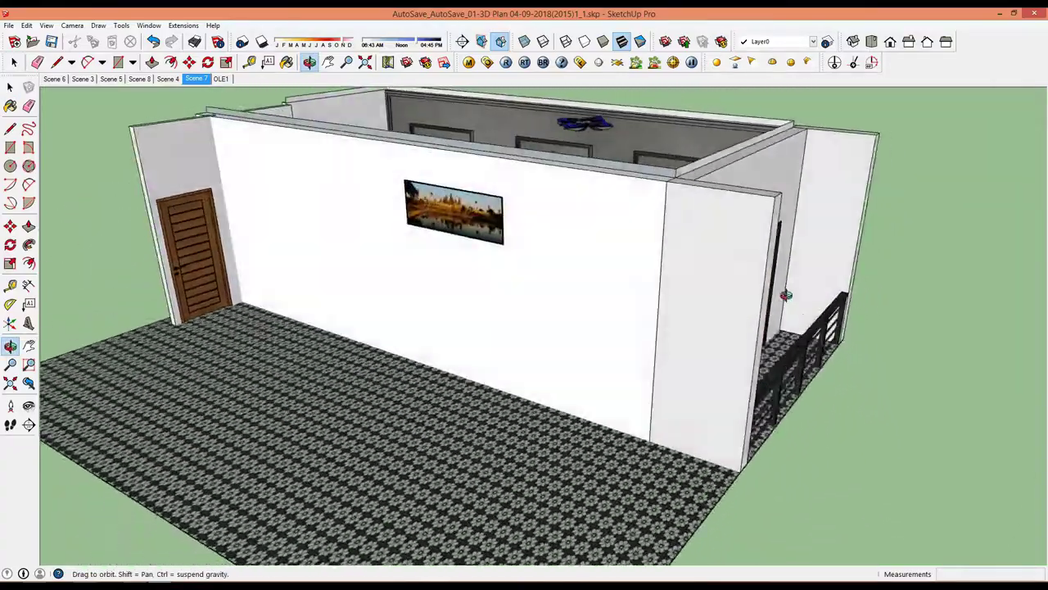
Hide the front wall and the left outer wall that block the view into the room
mouse_move(495, 297)
mouse_down()
mouse_move(498, 273)
mouse_move(811, 258)
mouse_up()
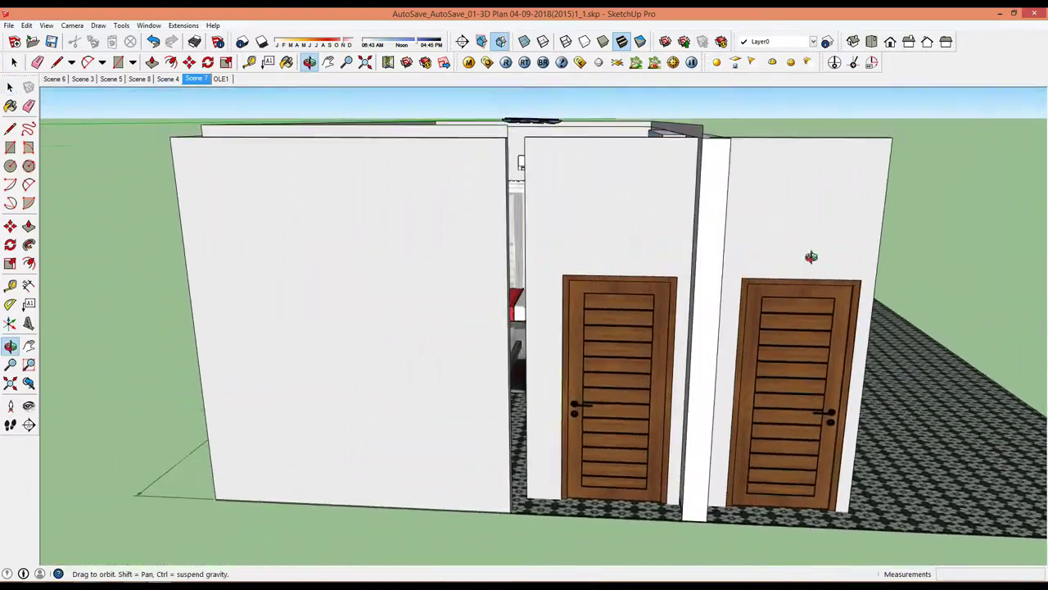
right_click(589, 223)
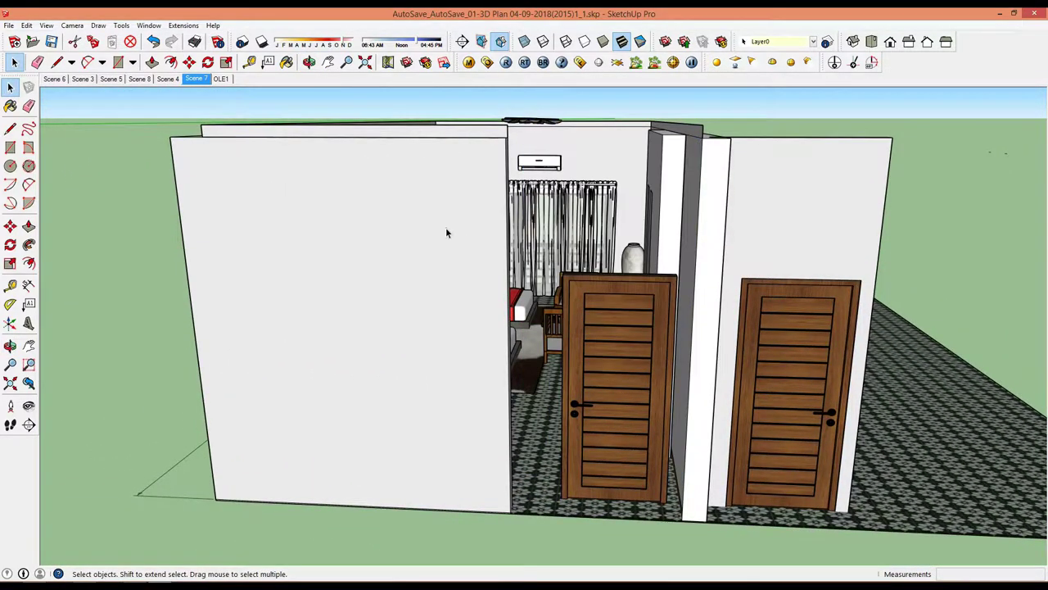
right_click(446, 228)
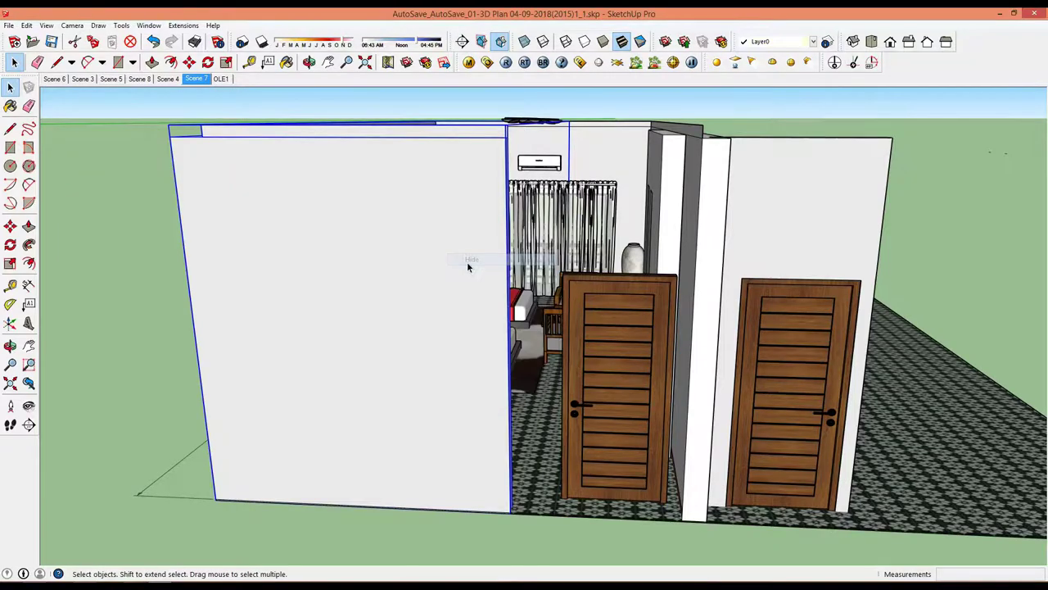
Orbit inside past the hidden walls toward the nightstand wall, curtained window and beds
middle_drag(524, 328, 737, 319)
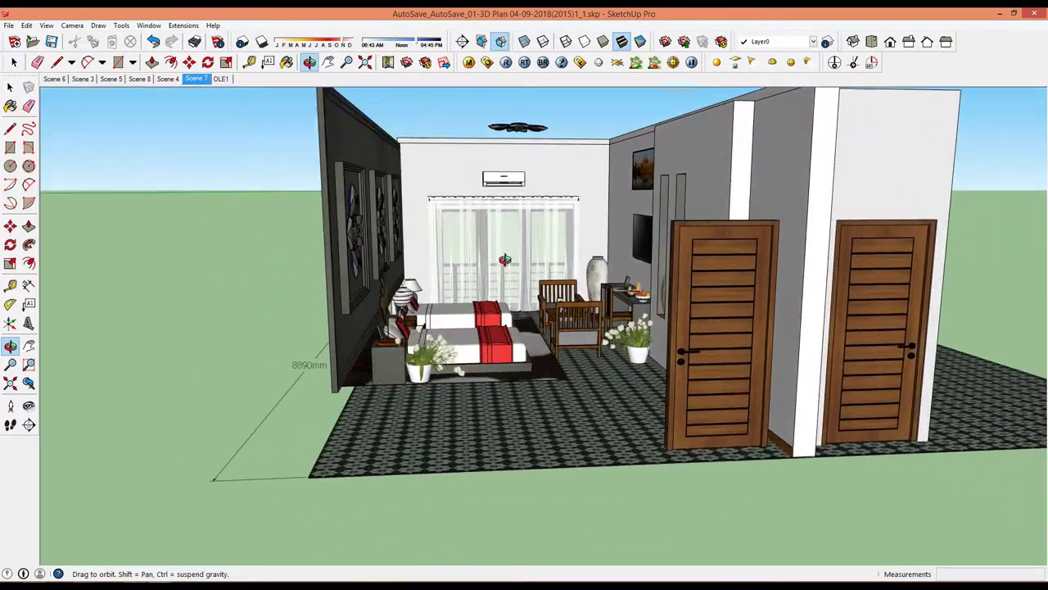
key(space)
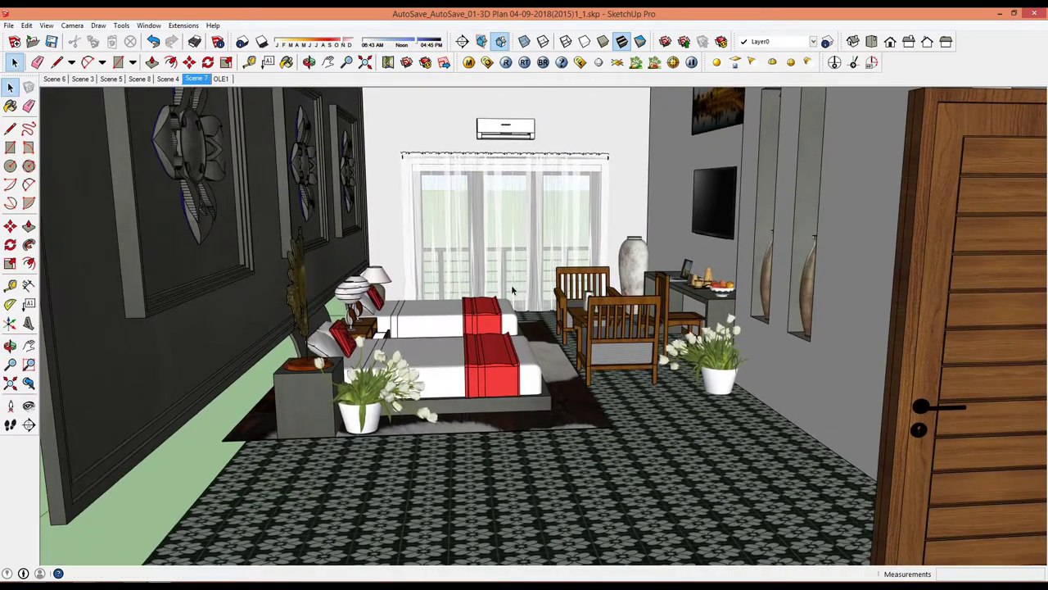
scroll(508, 287, up, 3)
mouse_move(521, 289)
mouse_down()
mouse_move(687, 272)
mouse_move(546, 266)
mouse_up()
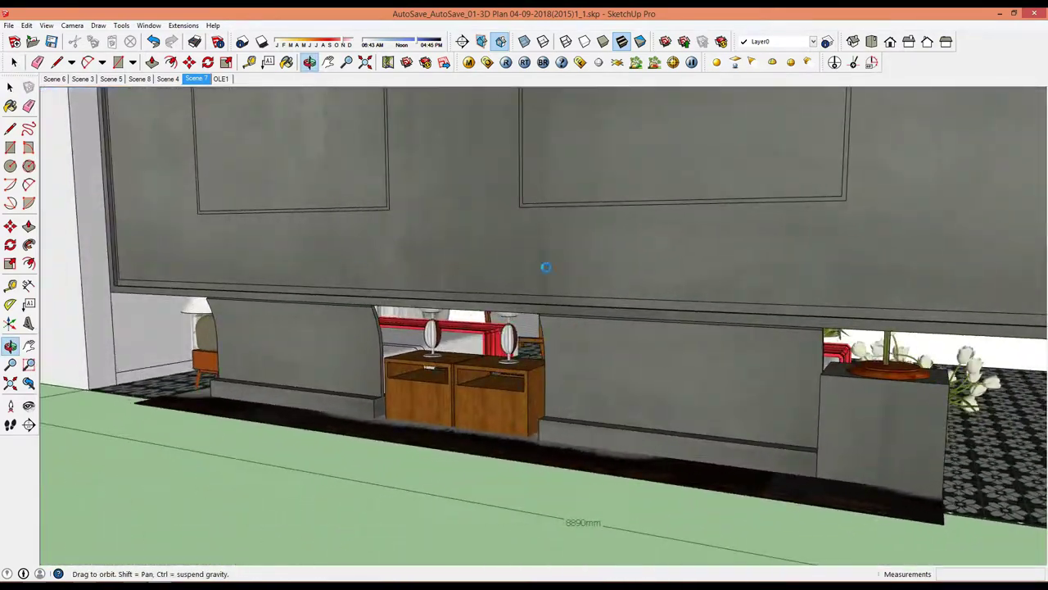
mouse_move(456, 262)
mouse_down()
mouse_move(386, 234)
mouse_move(750, 269)
mouse_move(672, 279)
mouse_up()
key(space)
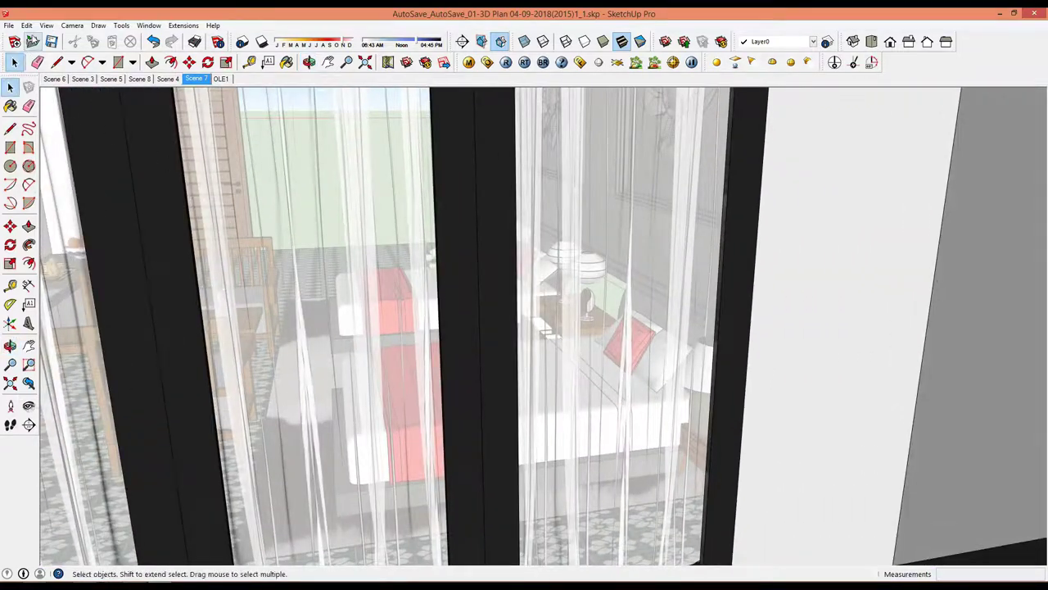
Unhide the last hidden wall, then orbit closer to the bed behind the curtains
click(29, 26)
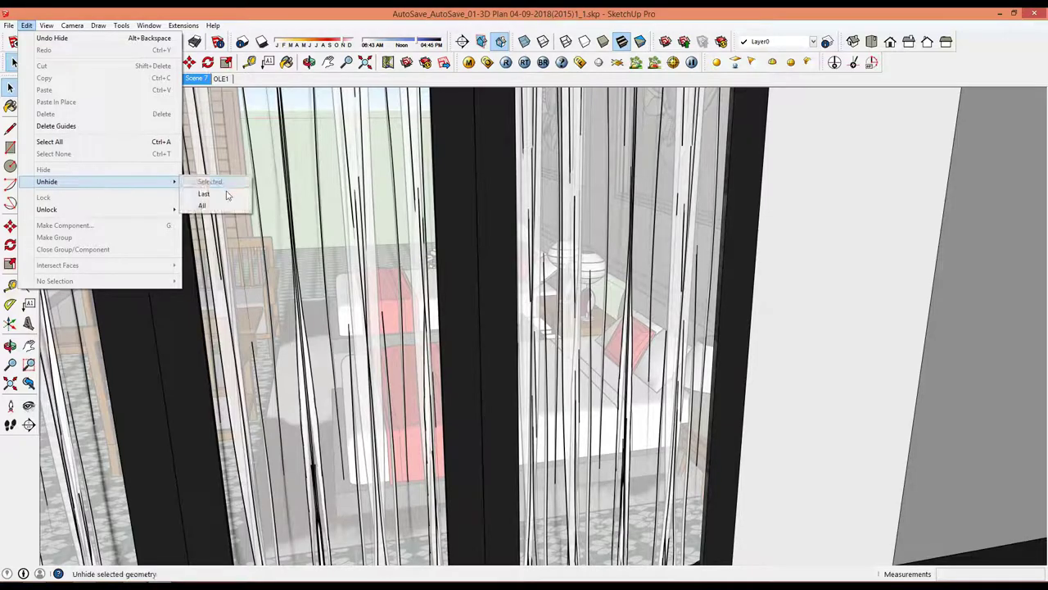
click(227, 195)
drag(503, 212, 585, 210)
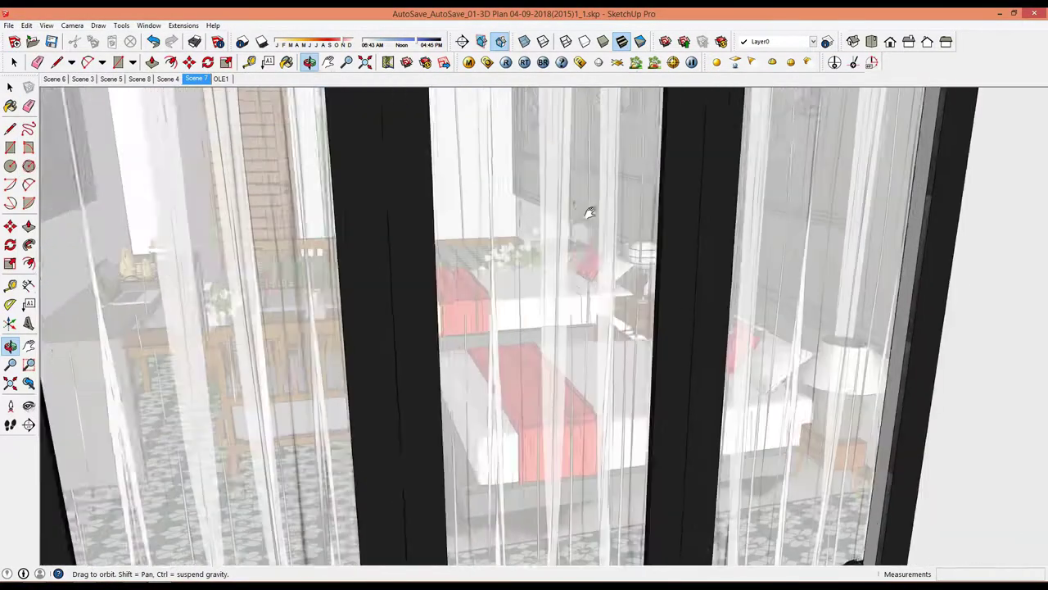
key(space)
scroll(470, 258, up, 3)
scroll(470, 257, up, 5)
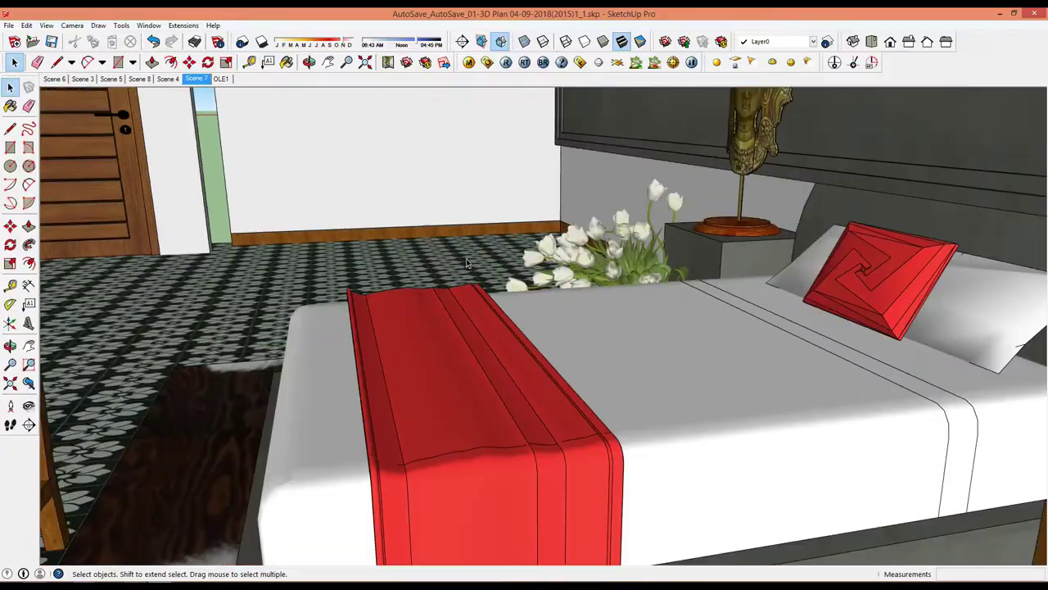
mouse_move(466, 258)
middle_down()
mouse_move(451, 256)
mouse_move(558, 310)
mouse_move(399, 399)
mouse_move(627, 234)
mouse_move(480, 357)
mouse_move(678, 248)
mouse_move(502, 273)
mouse_move(651, 272)
mouse_move(759, 305)
mouse_move(787, 302)
mouse_move(448, 204)
mouse_move(356, 234)
middle_up()
Zoom out until the whole room, with twin beds, fur rug and 8890mm walls, is visible
scroll(399, 245, down, 2)
scroll(399, 246, down, 1)
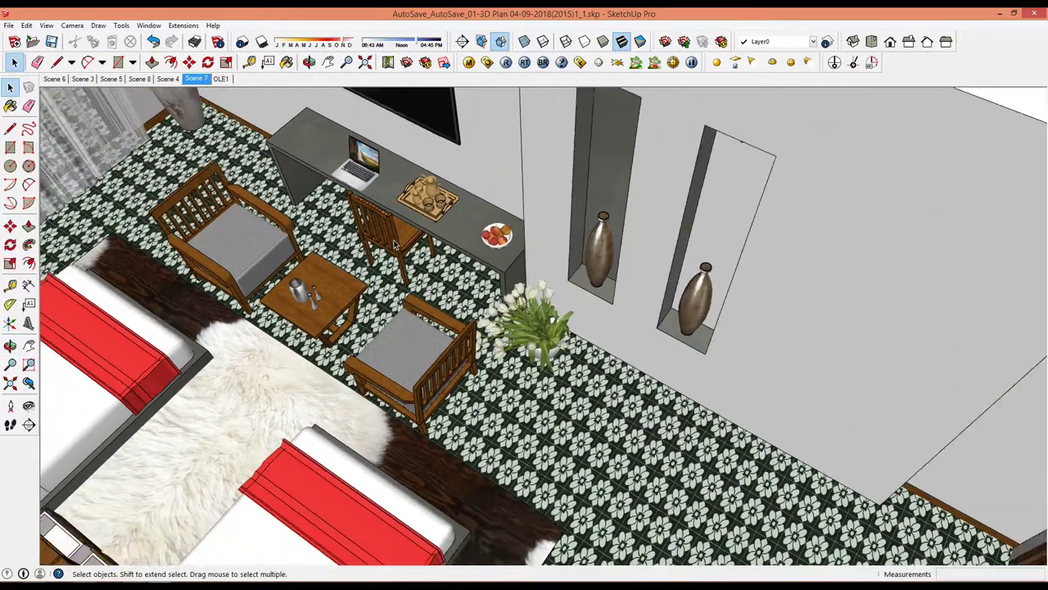
scroll(398, 245, down, 1)
scroll(413, 277, down, 2)
scroll(414, 277, down, 2)
scroll(426, 287, down, 1)
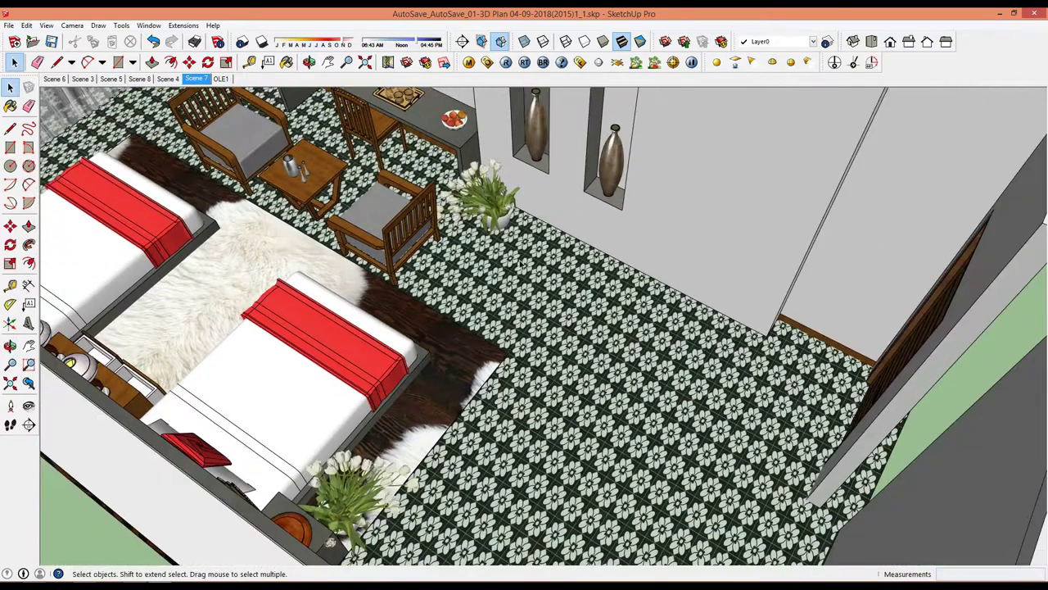
scroll(442, 303, down, 1)
scroll(460, 318, down, 1)
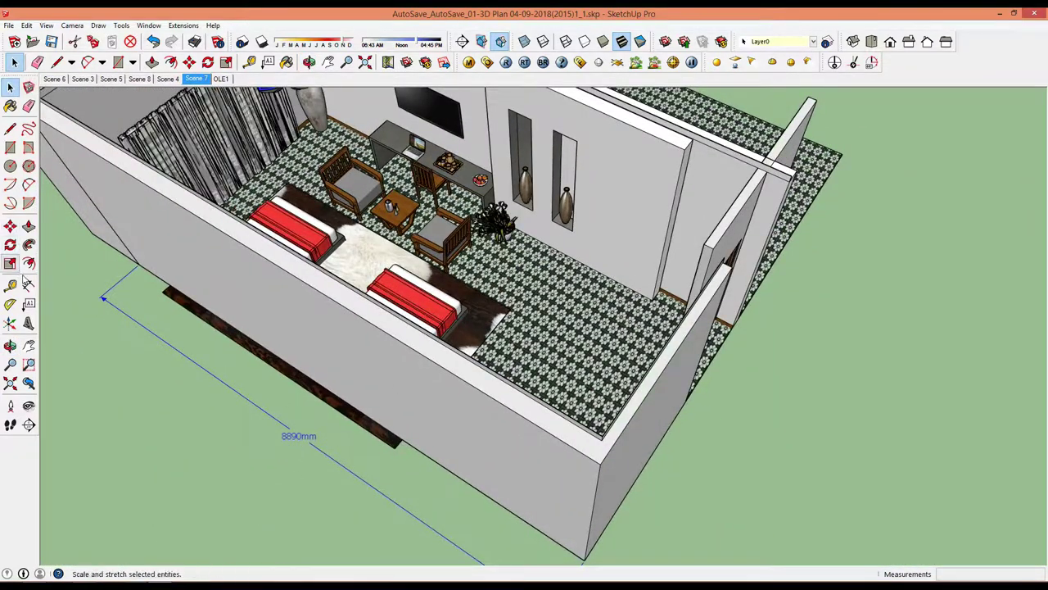
Orbit to the front wall's outer face and start a dimension at its corner
middle_drag(144, 297, 680, 432)
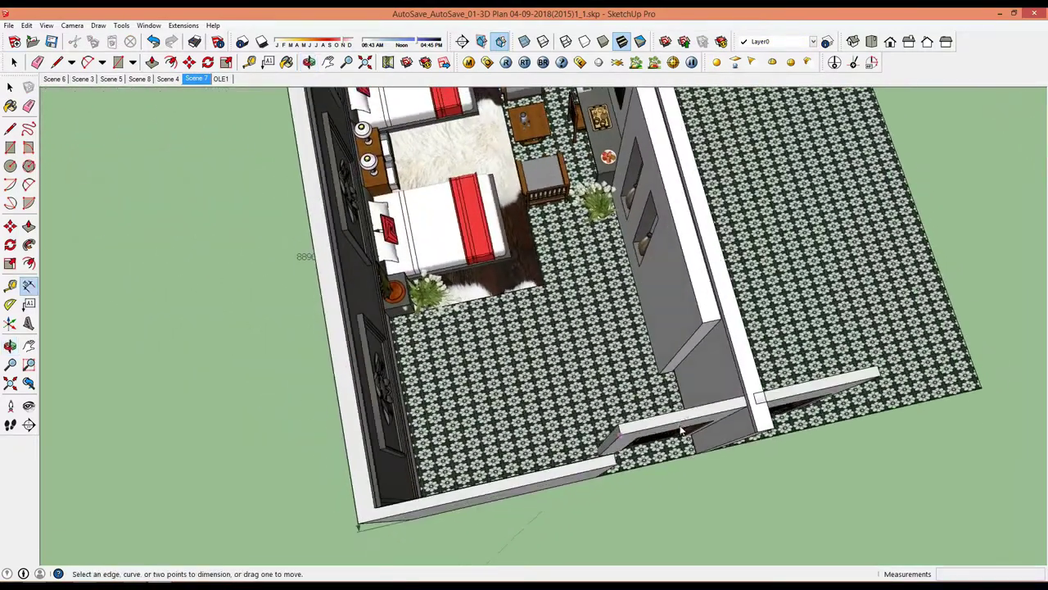
middle_drag(547, 478, 521, 407)
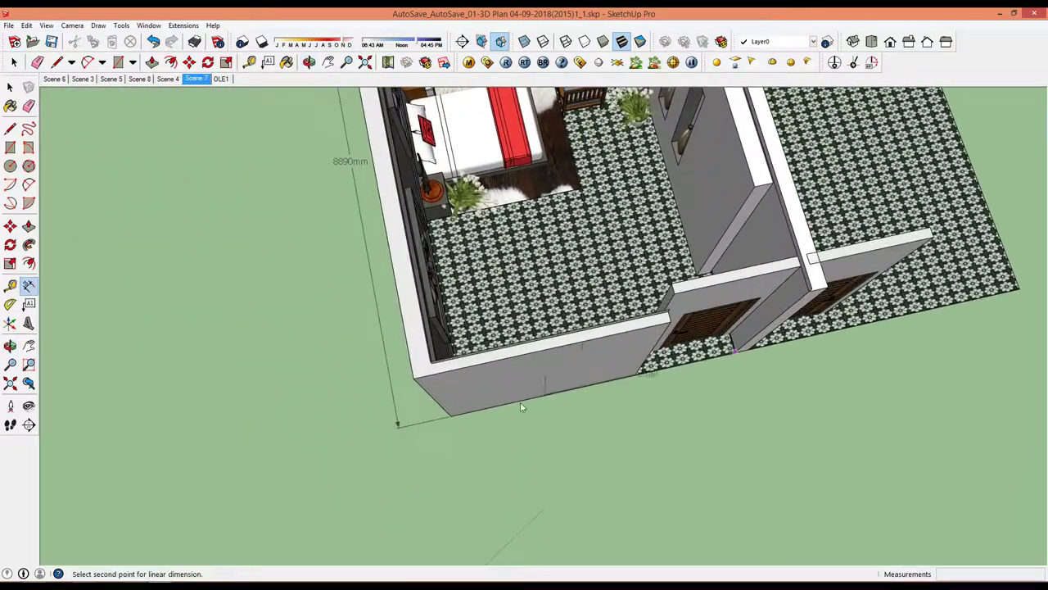
click(452, 417)
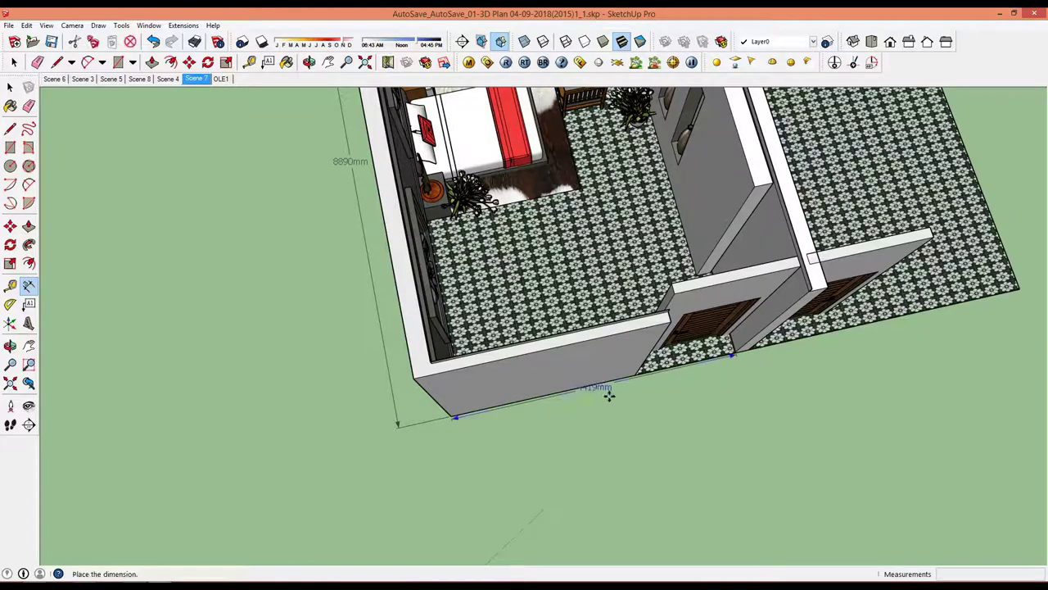
Orbit to a steep top-down view and zoom in on the desk, chairs and beds
middle_drag(475, 299, 583, 376)
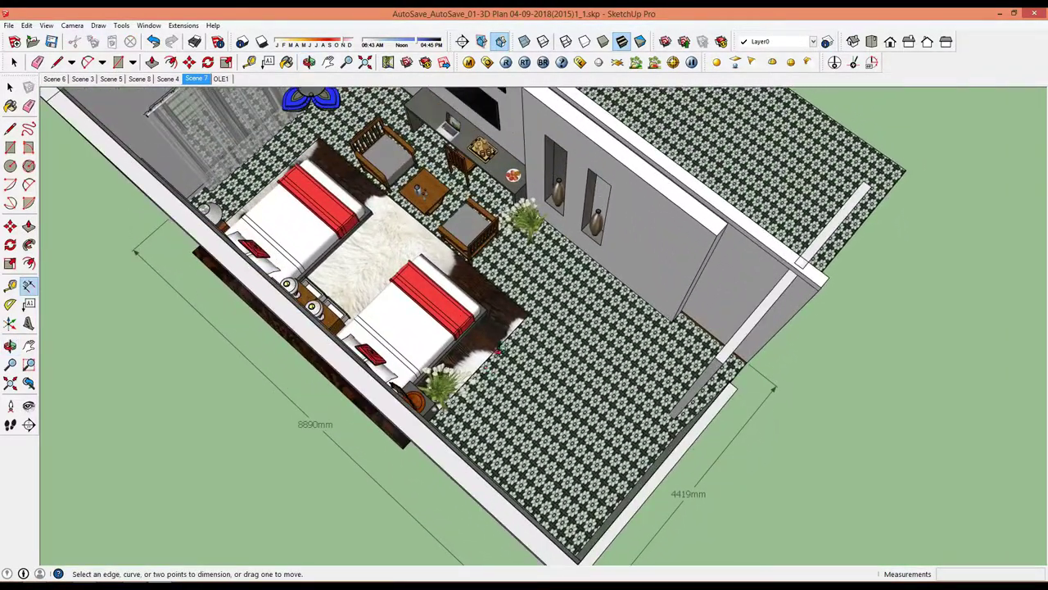
mouse_move(498, 352)
middle_down()
mouse_move(482, 311)
mouse_move(399, 218)
middle_up()
scroll(482, 311, up, 5)
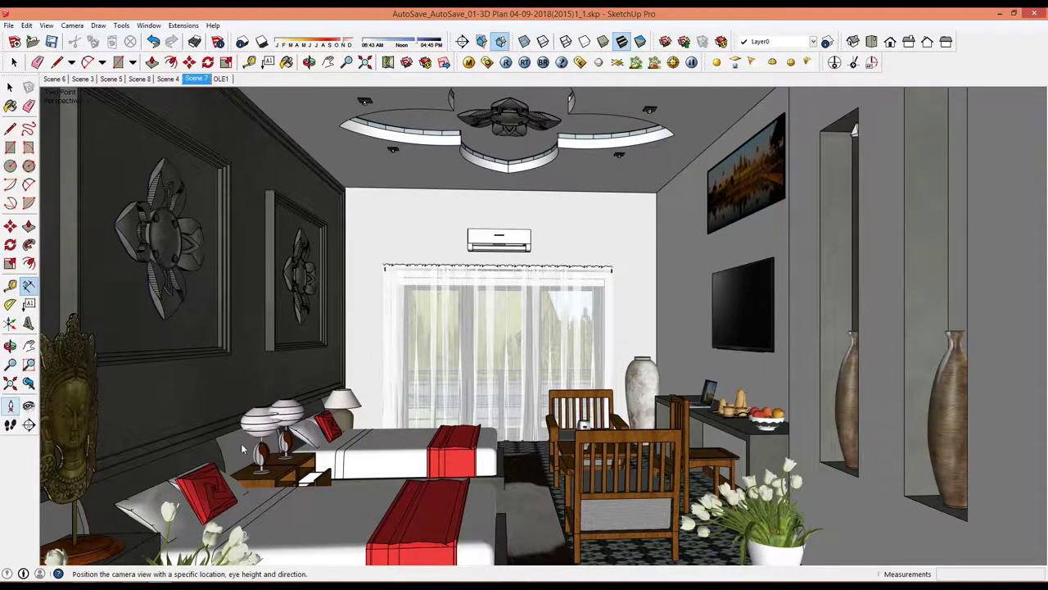
Stand the eye by the curtains, look across the TV wall, ceiling and panels, then reposition
click(530, 443)
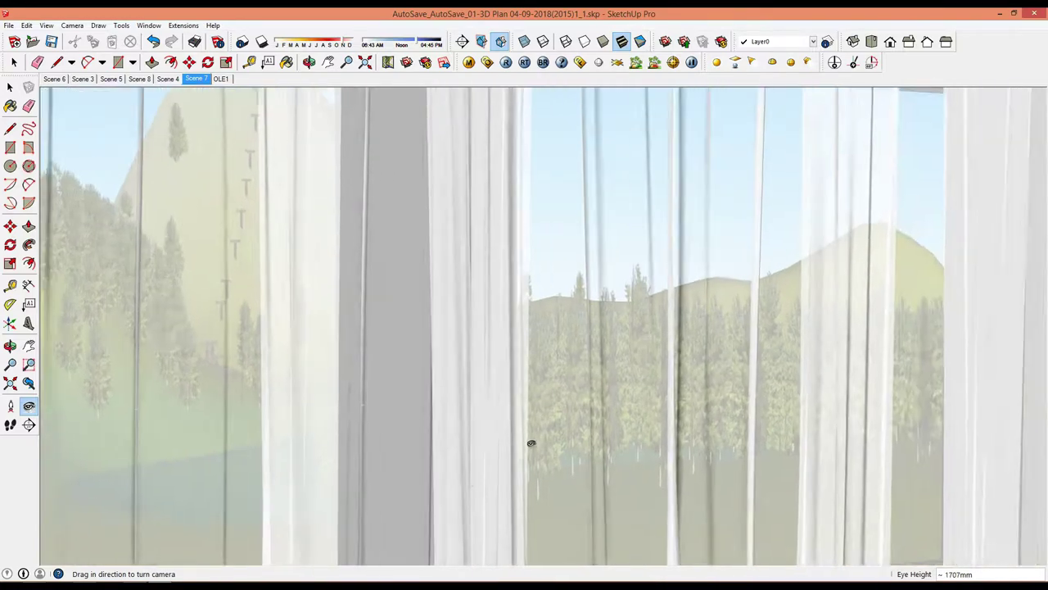
mouse_move(530, 443)
mouse_down()
mouse_move(816, 391)
mouse_move(330, 324)
mouse_move(131, 327)
mouse_up()
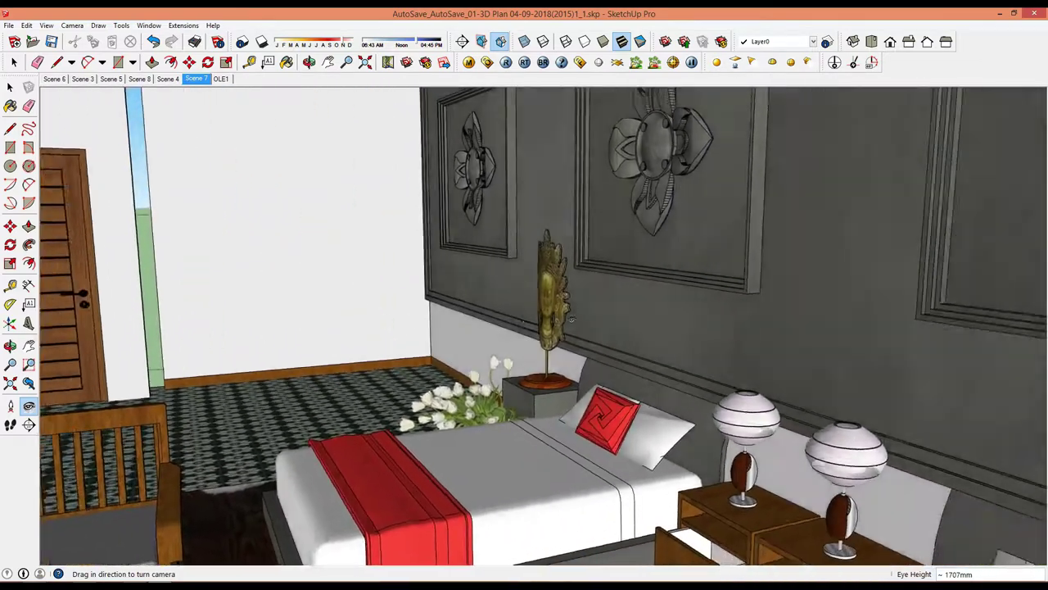
mouse_move(221, 384)
mouse_down()
mouse_move(338, 370)
mouse_move(420, 232)
mouse_move(384, 167)
mouse_up()
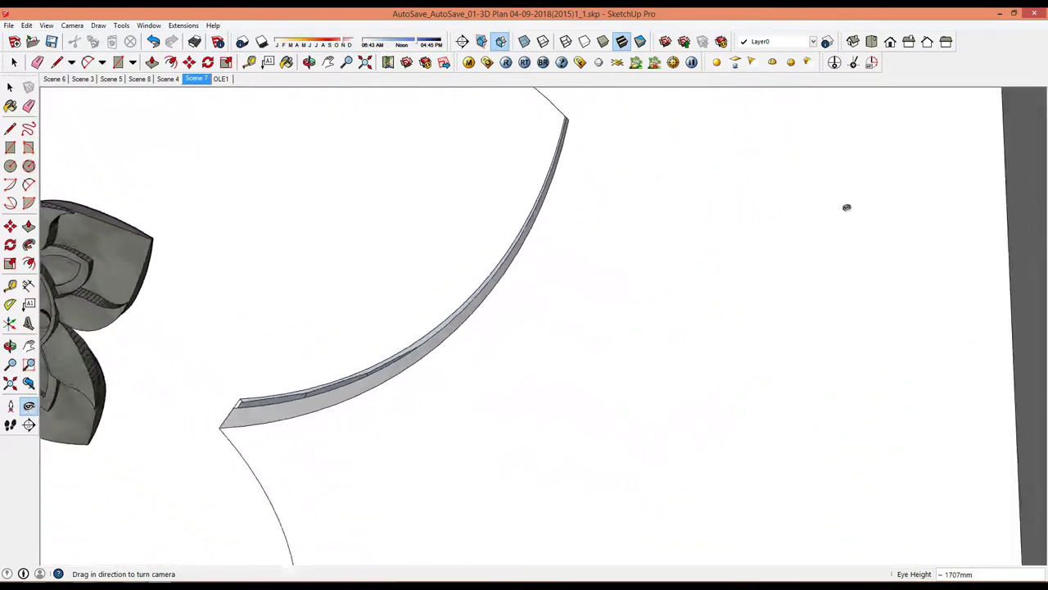
mouse_move(827, 280)
mouse_down()
mouse_move(660, 235)
mouse_move(538, 327)
mouse_move(545, 199)
mouse_move(494, 193)
mouse_move(431, 120)
mouse_move(398, 204)
mouse_move(333, 205)
mouse_move(489, 246)
mouse_move(225, 245)
mouse_move(282, 265)
mouse_move(127, 273)
mouse_up()
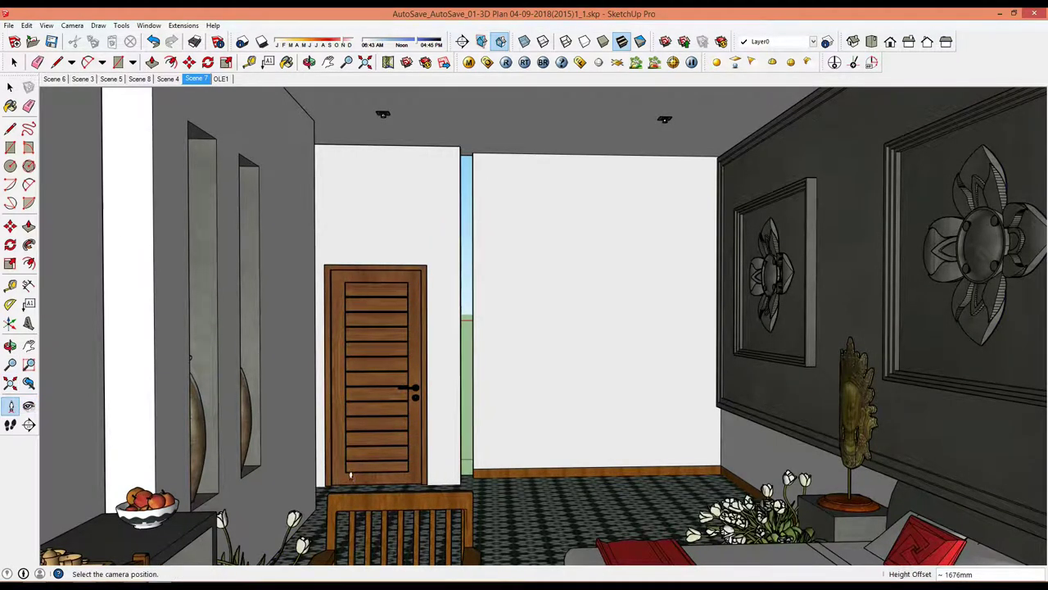
click(332, 490)
Aim at the ornamented wall and zoom out to a wide view including the left wall
mouse_move(332, 489)
mouse_down()
mouse_move(274, 415)
mouse_move(690, 412)
mouse_move(510, 332)
mouse_up()
scroll(524, 303, down, 3)
scroll(603, 192, down, 3)
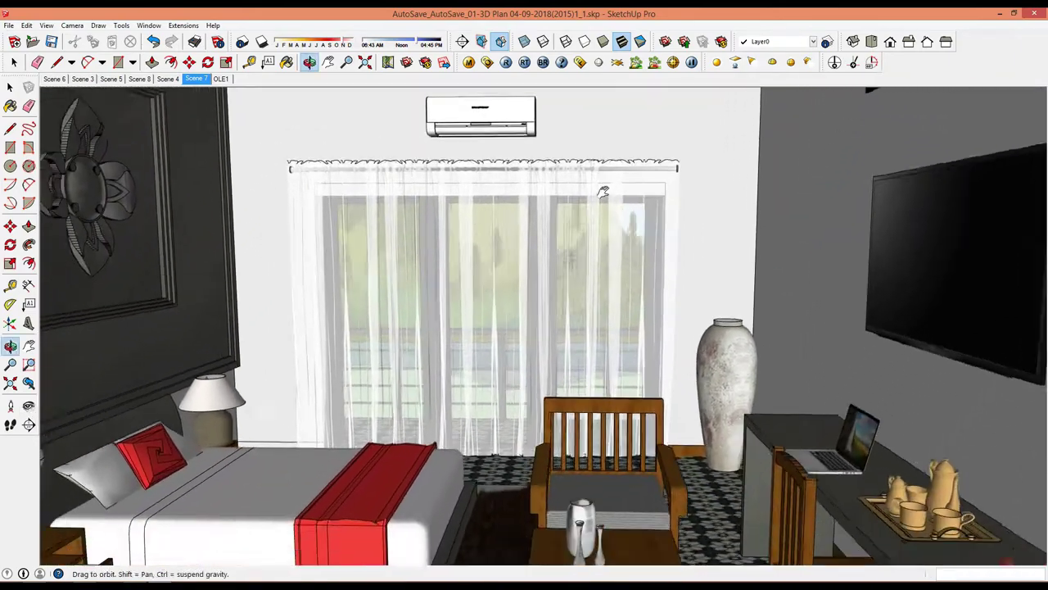
scroll(610, 194, down, 3)
scroll(610, 194, down, 2)
scroll(603, 200, down, 2)
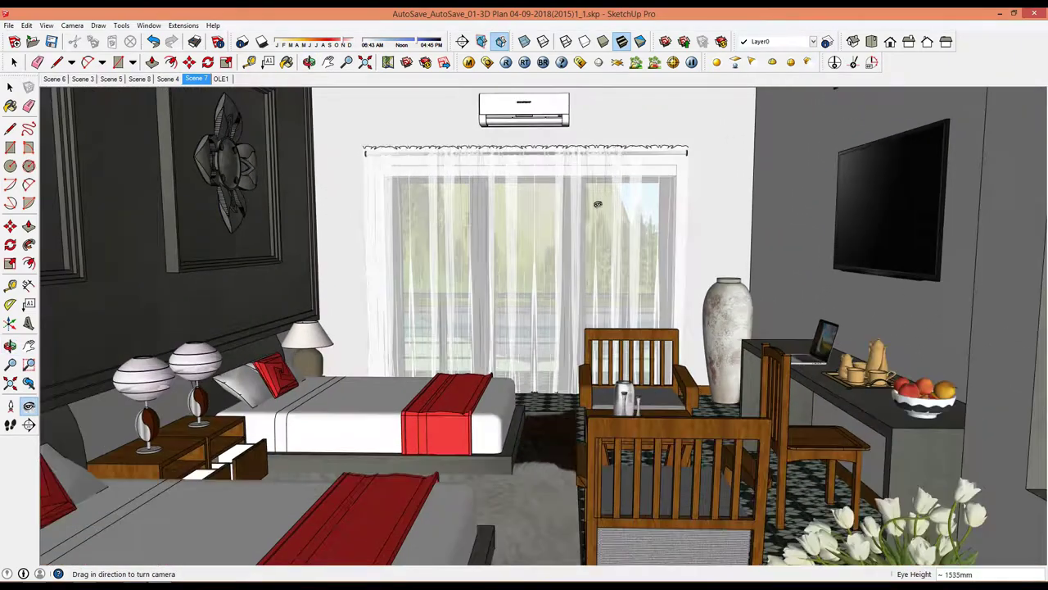
scroll(594, 205, down, 2)
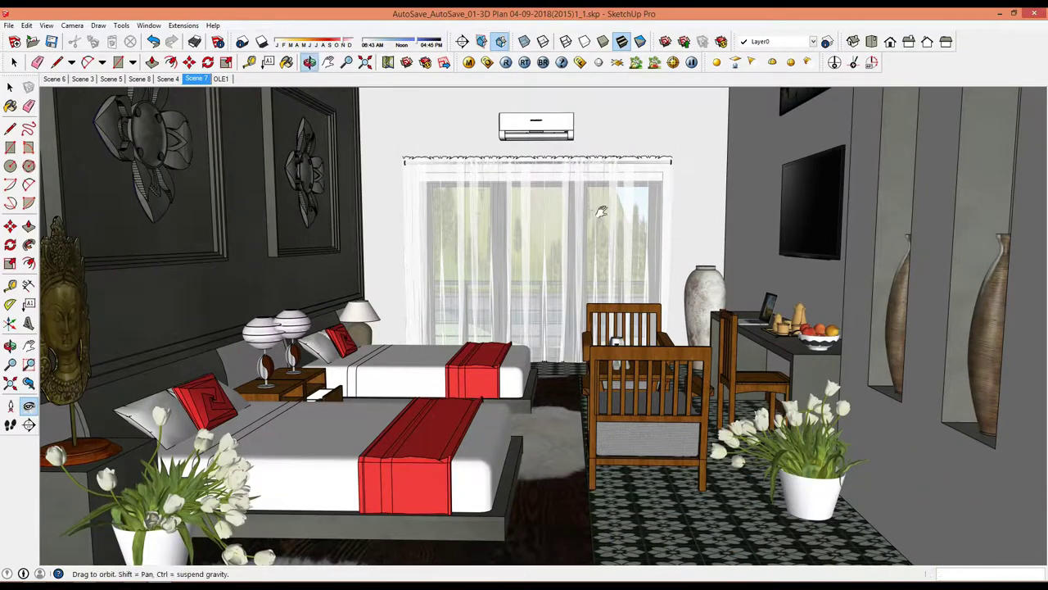
middle_drag(601, 211, 640, 198)
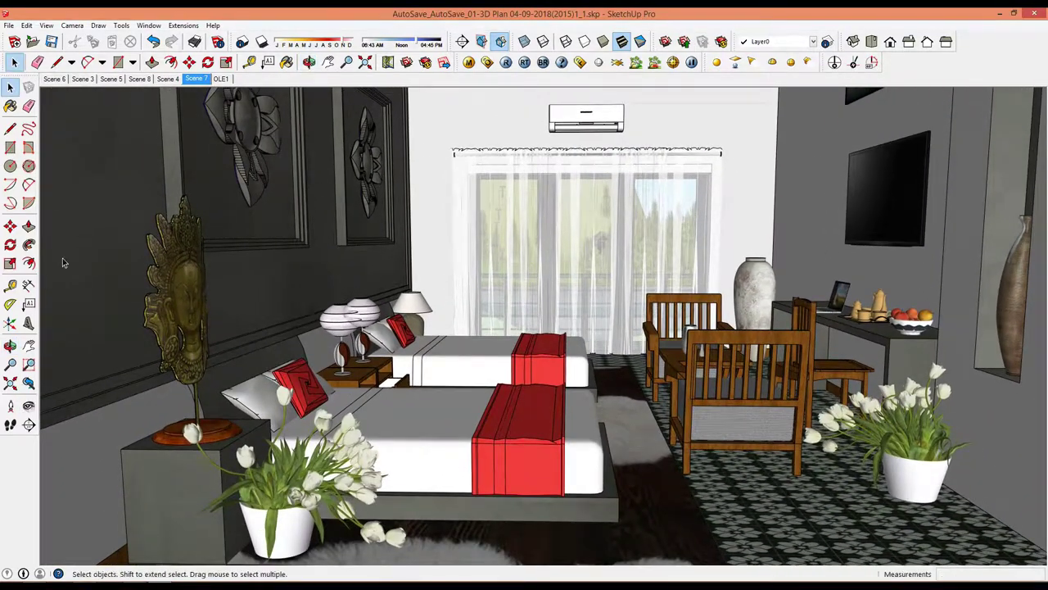
Select the front and back bed groups, then orbit to face the window wall and chairs
click(467, 352)
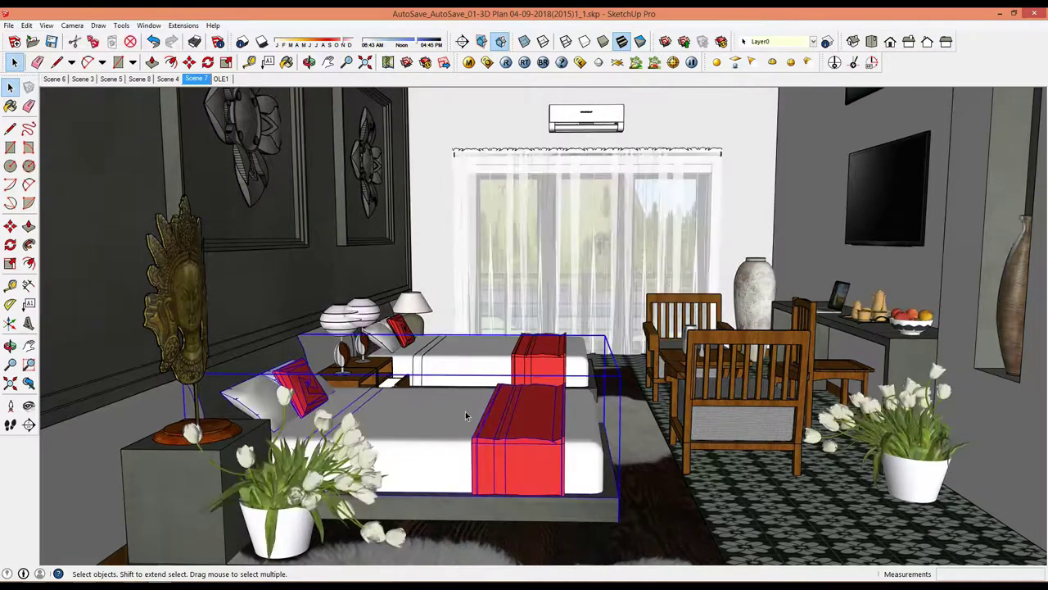
click(463, 354)
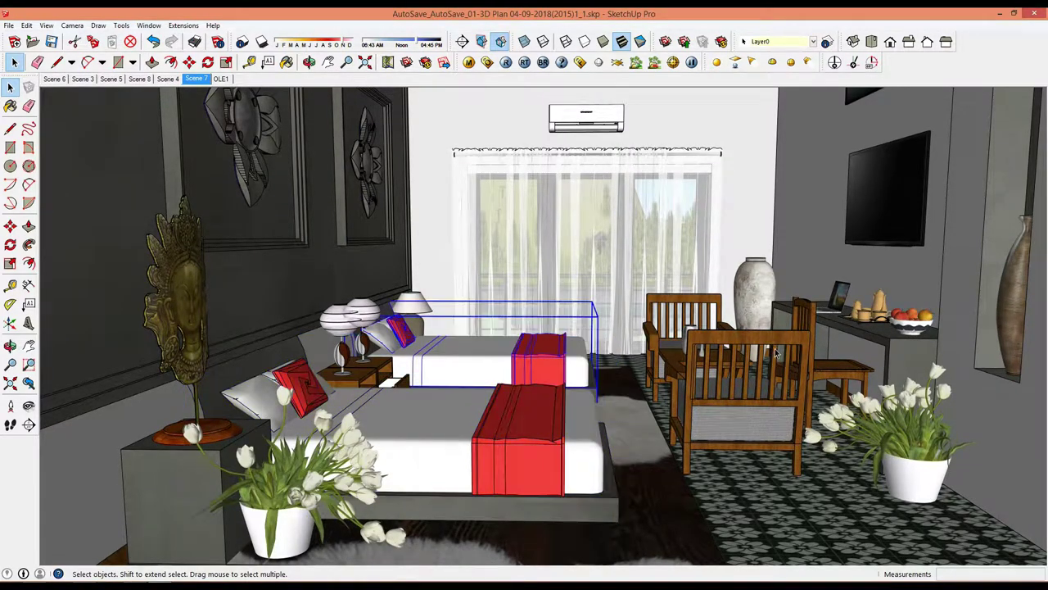
mouse_move(709, 326)
middle_down()
mouse_move(683, 340)
mouse_move(750, 374)
middle_up()
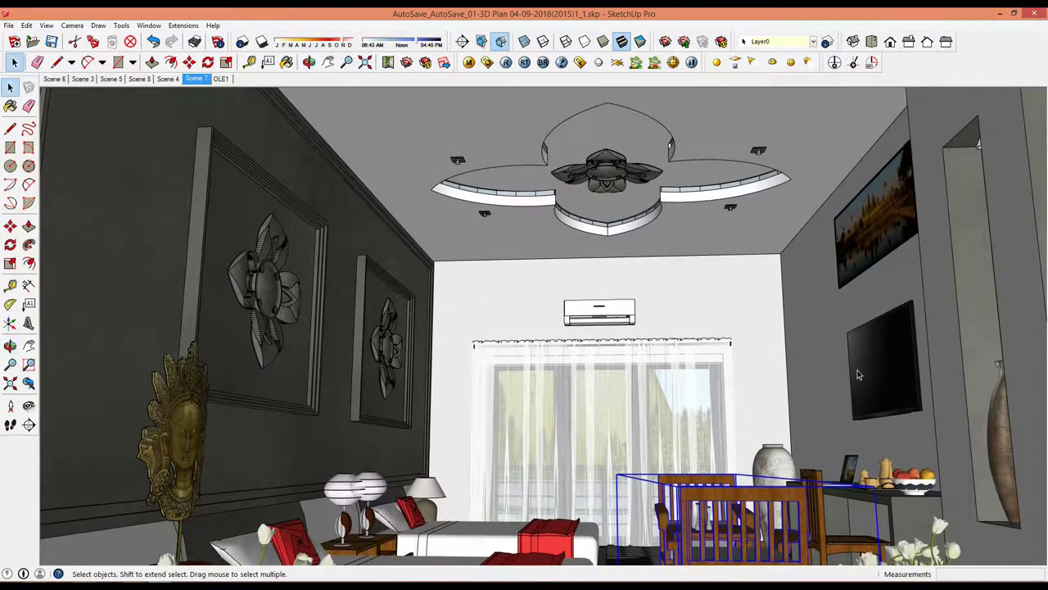
mouse_move(876, 381)
middle_down()
mouse_move(774, 337)
mouse_move(871, 360)
middle_up()
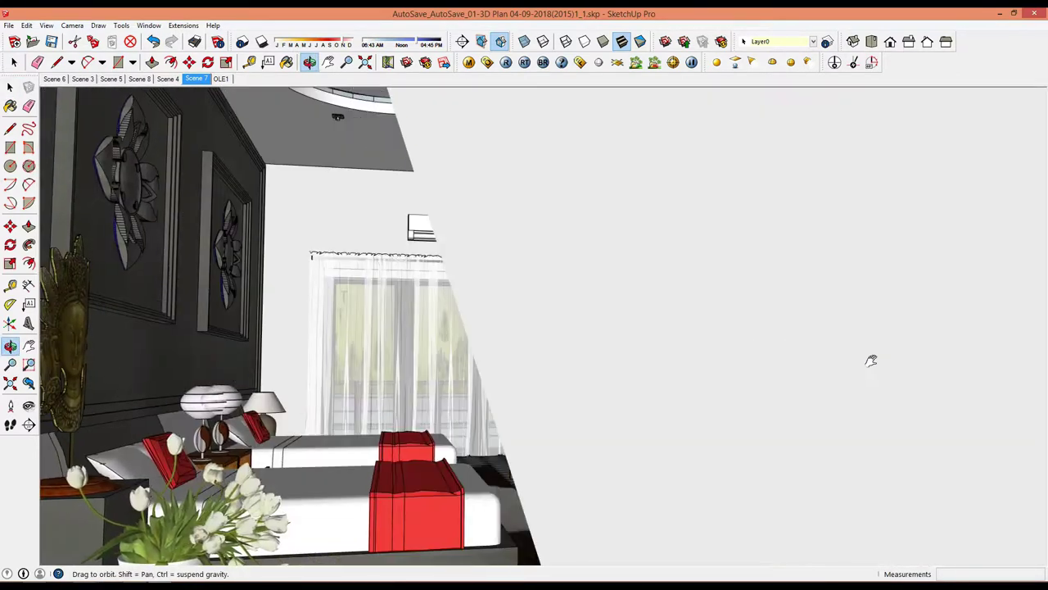
middle_drag(530, 337, 116, 131)
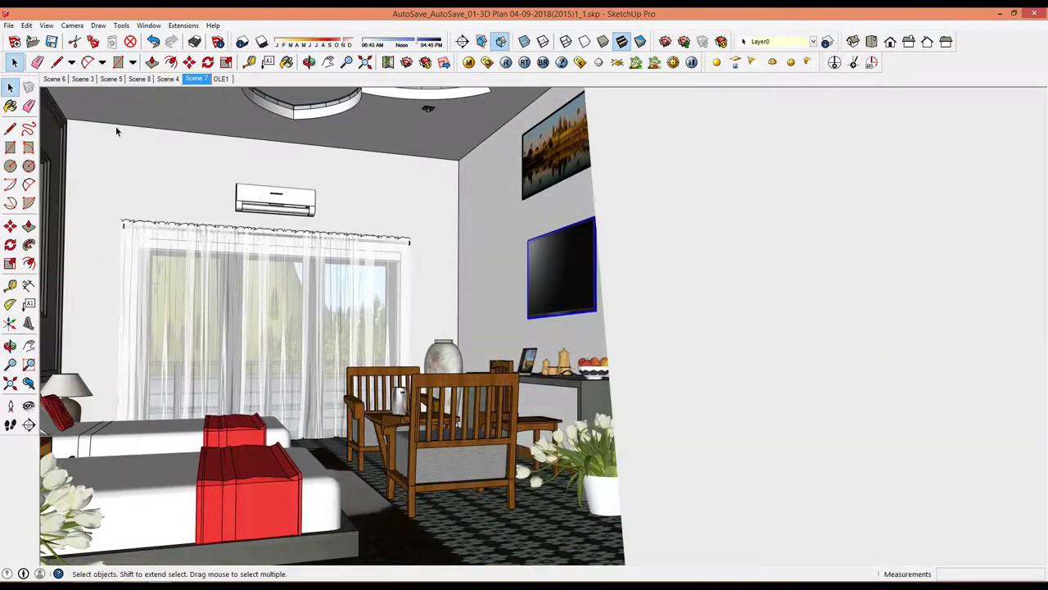
Compare Scene 4 and Scene 8, orbit in on the beds, then return to Scene 7
click(170, 80)
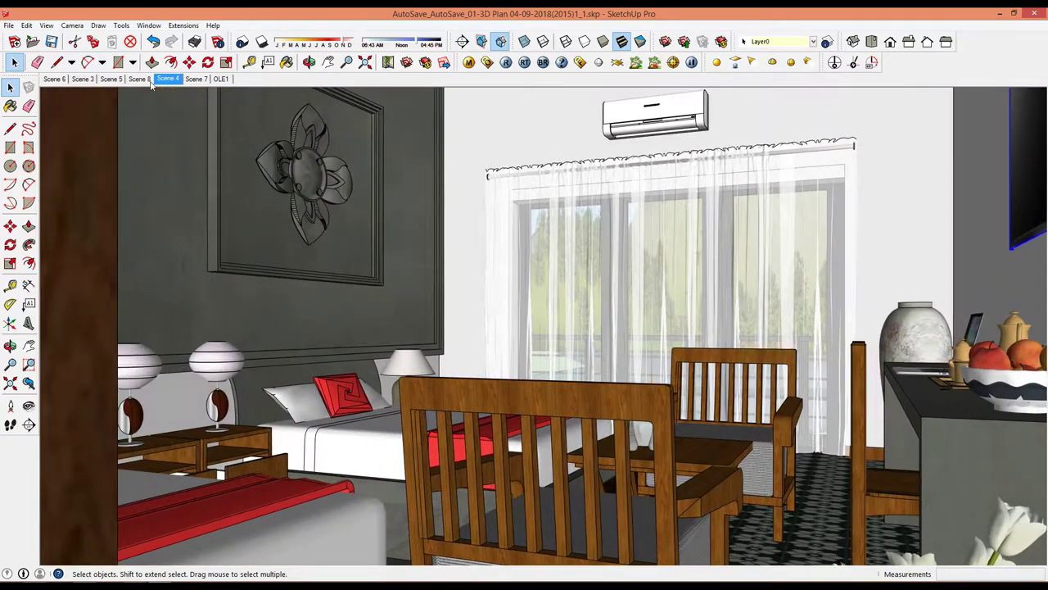
click(145, 79)
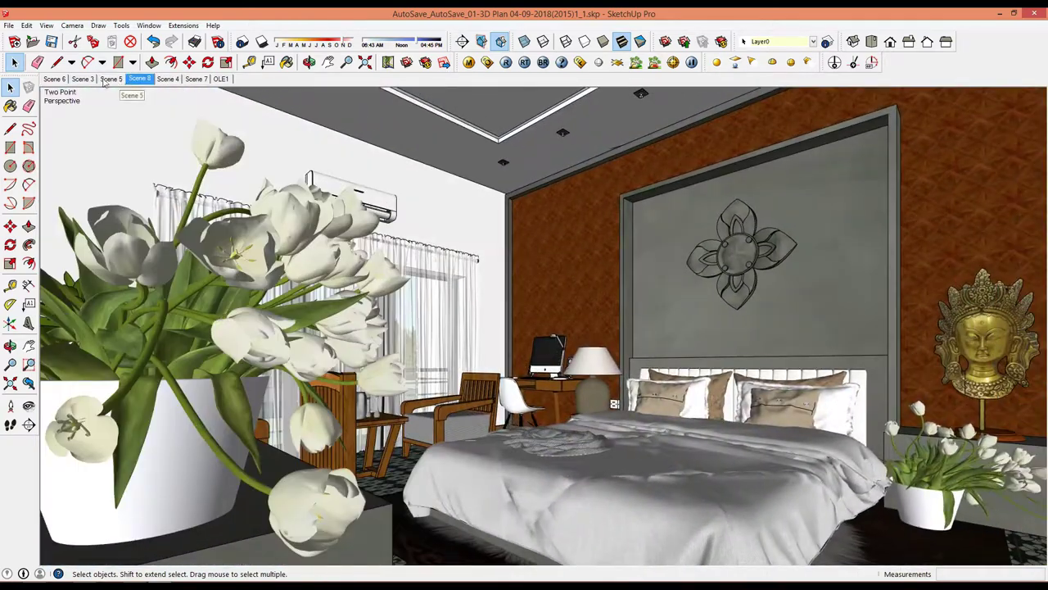
click(168, 80)
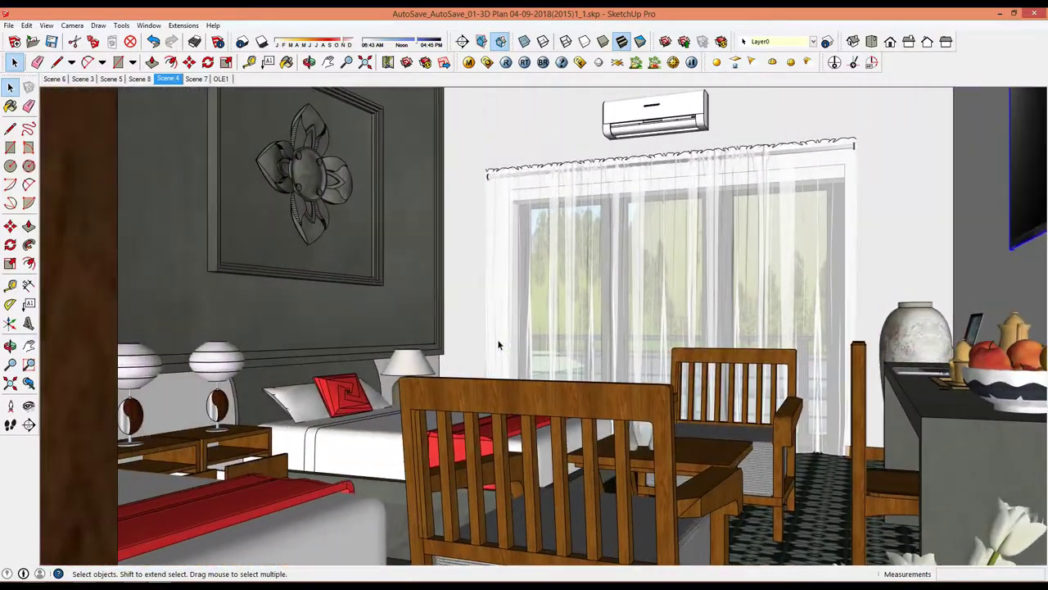
mouse_move(497, 339)
middle_down()
mouse_move(547, 306)
mouse_move(651, 371)
mouse_move(295, 142)
middle_up()
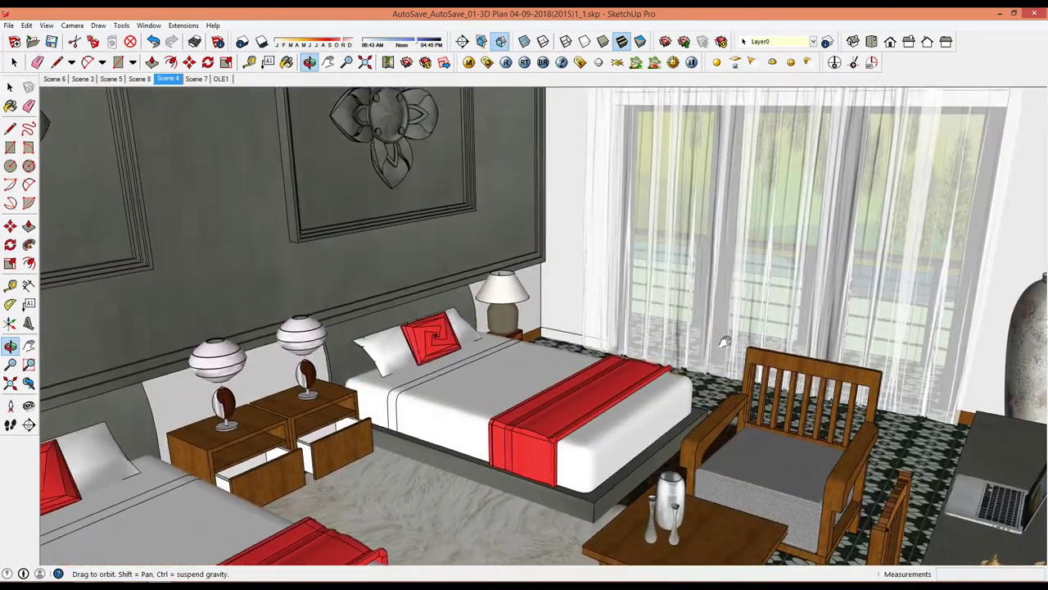
click(197, 80)
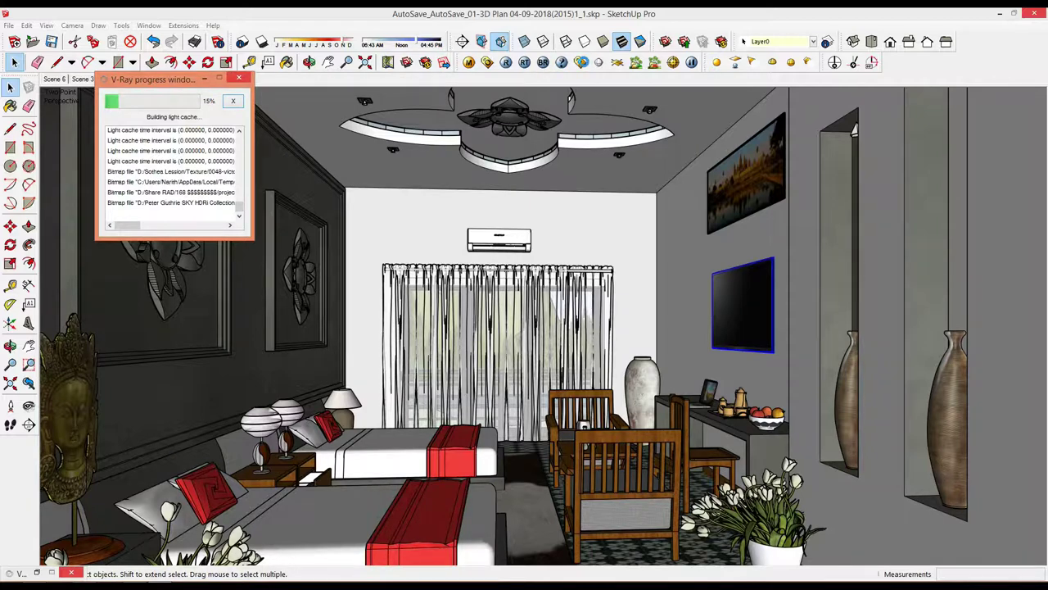
Bring the SketchUp model window back into focus while V-Ray's light cache builds
click(107, 570)
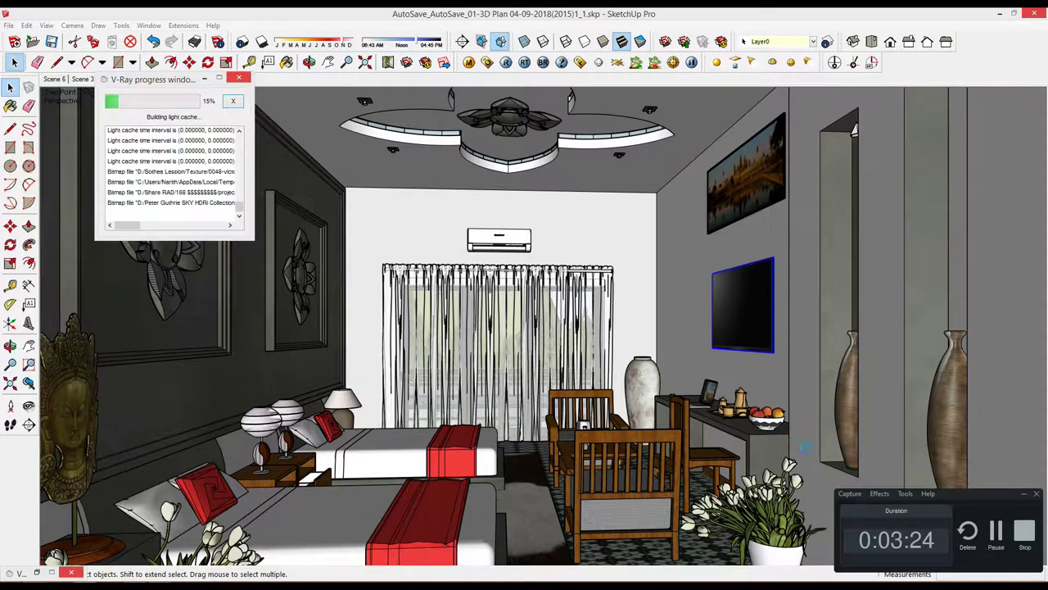